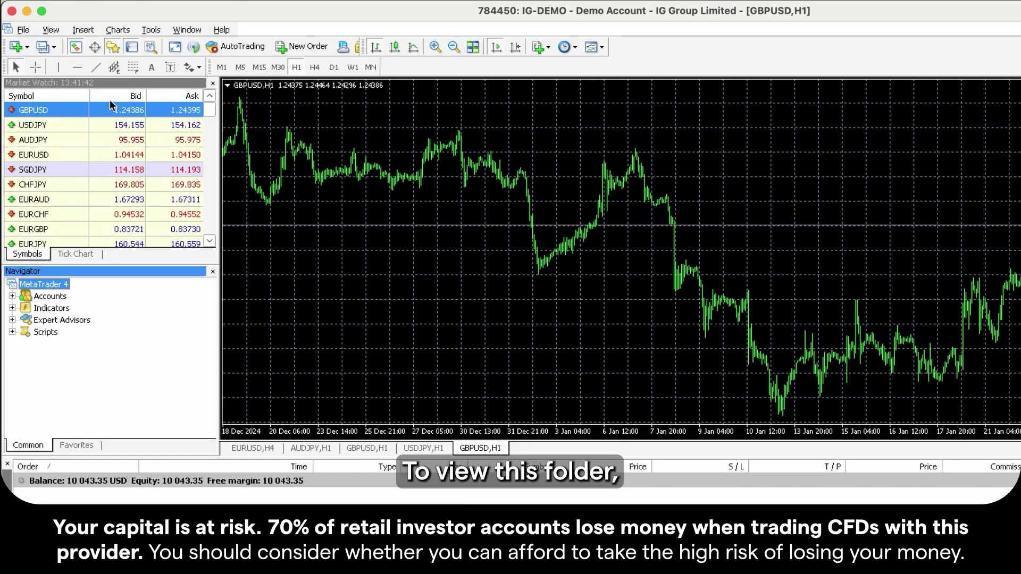
- Open the terminal data folder and locate Quantum4.ex4 in MQL4\Experts\Market
click(24, 29)
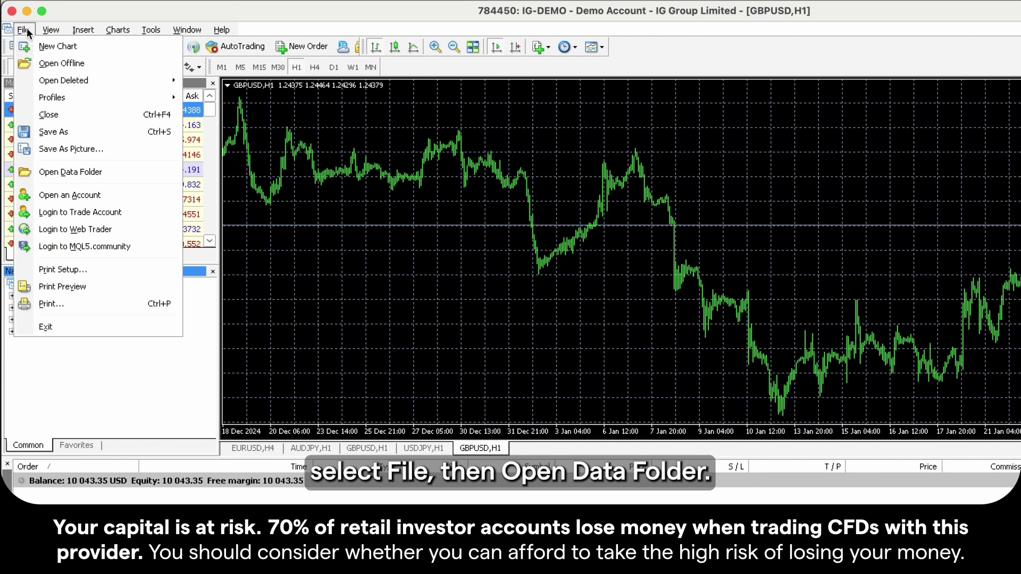
click(87, 172)
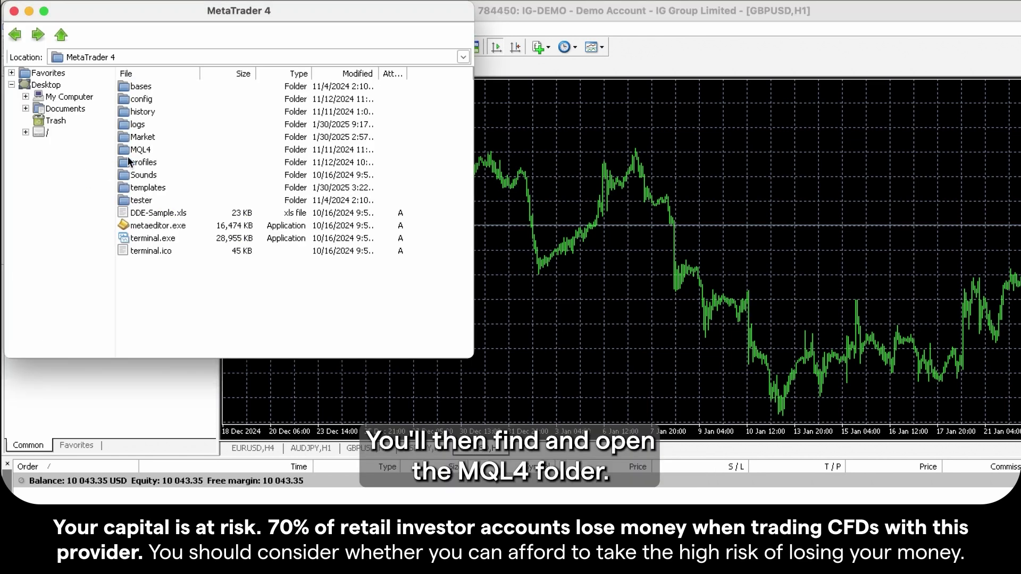
double_click(151, 153)
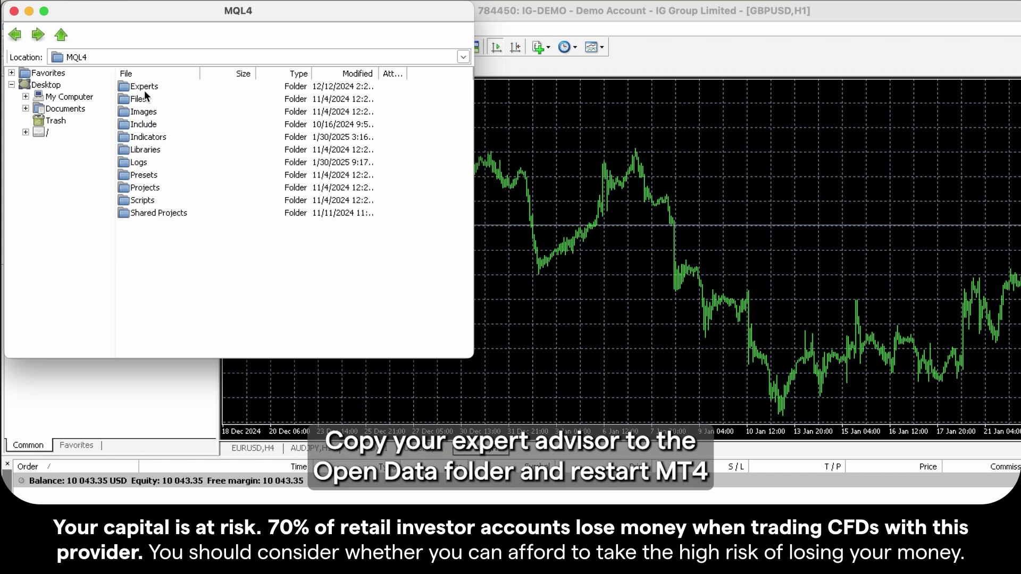
double_click(144, 87)
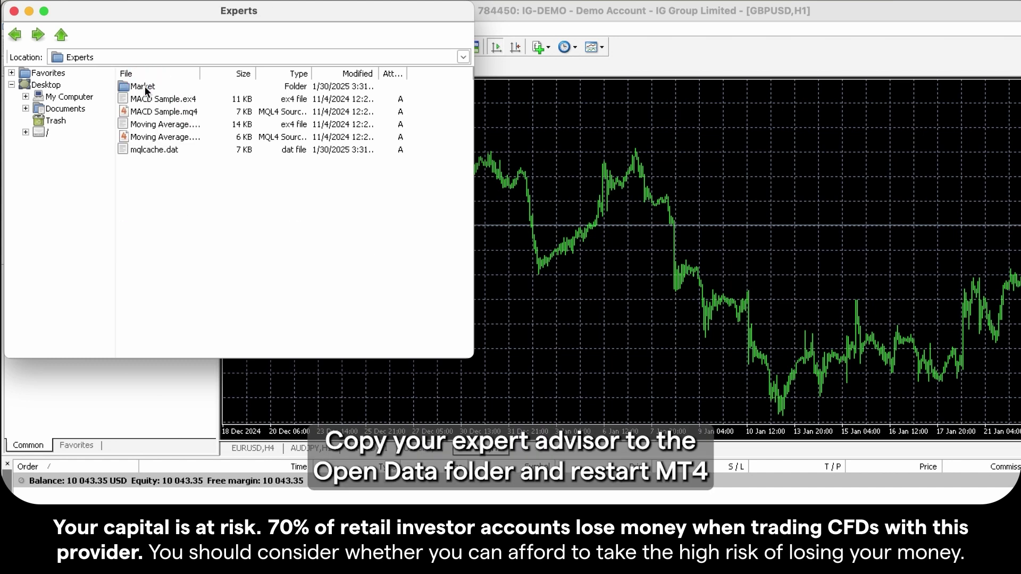
click(161, 87)
double_click(161, 88)
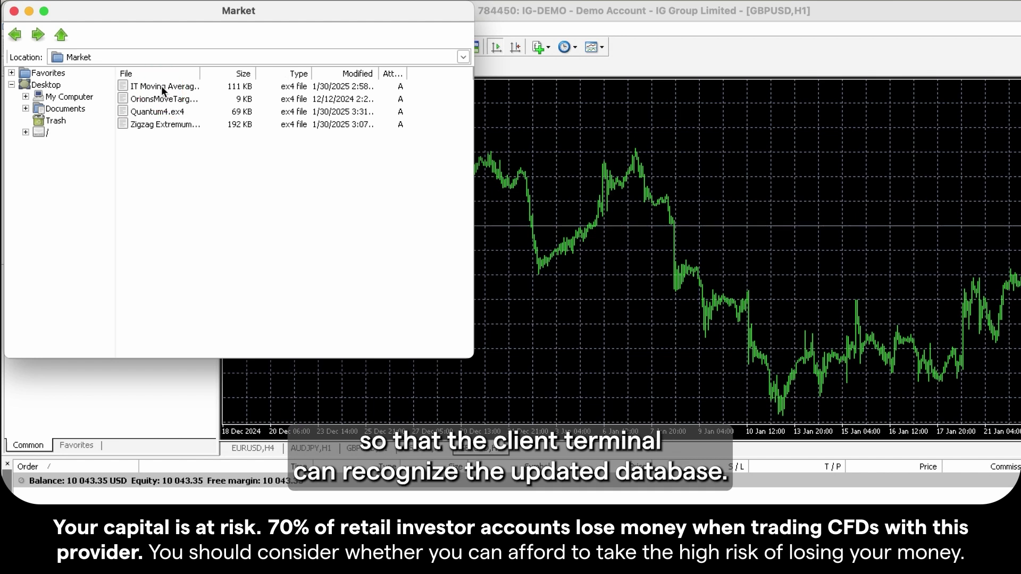
click(153, 112)
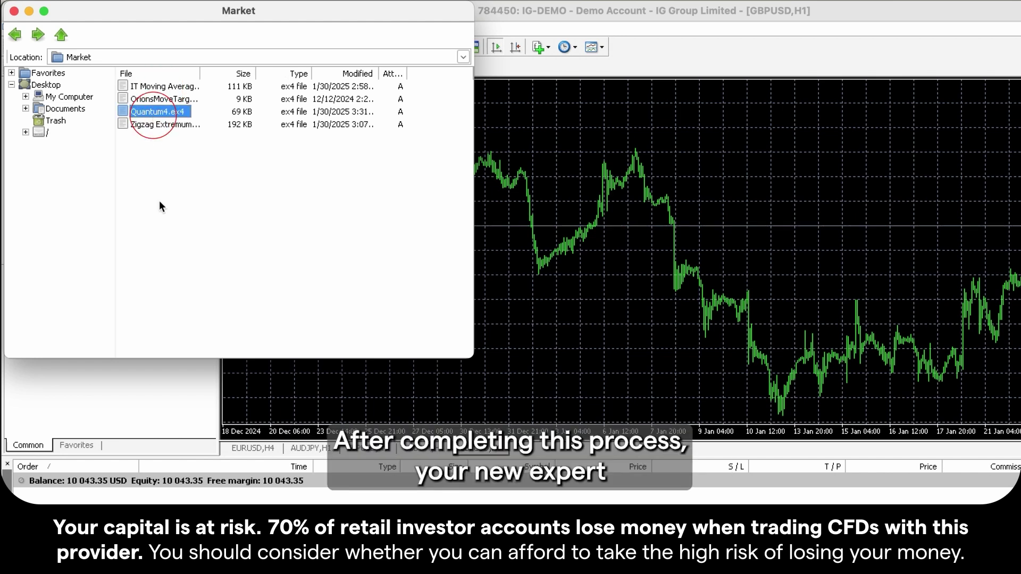
- Close the data folder, expand Expert Advisors in the Navigator, and select Quantum4 under Market
click(15, 12)
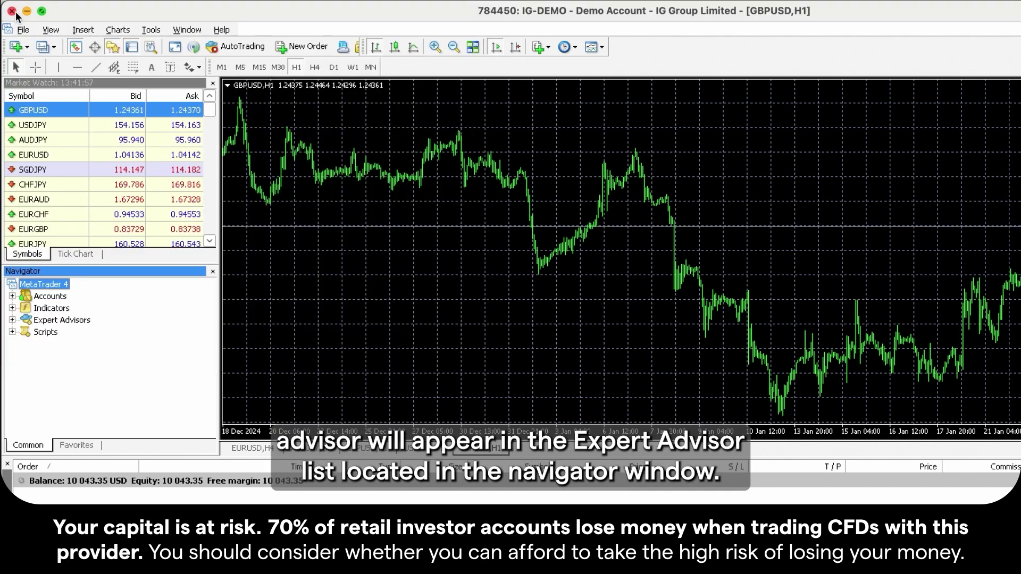
click(12, 319)
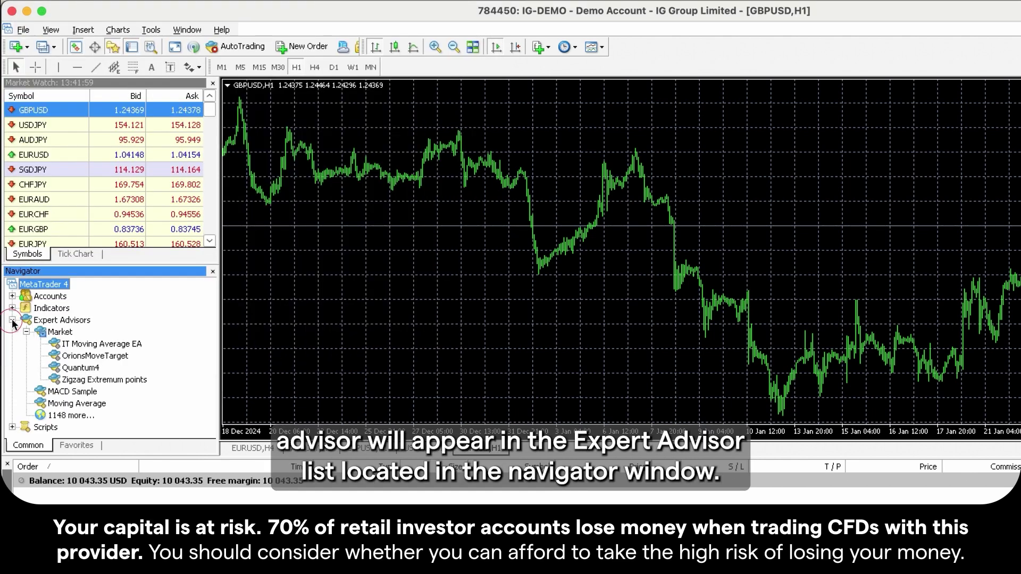
click(88, 370)
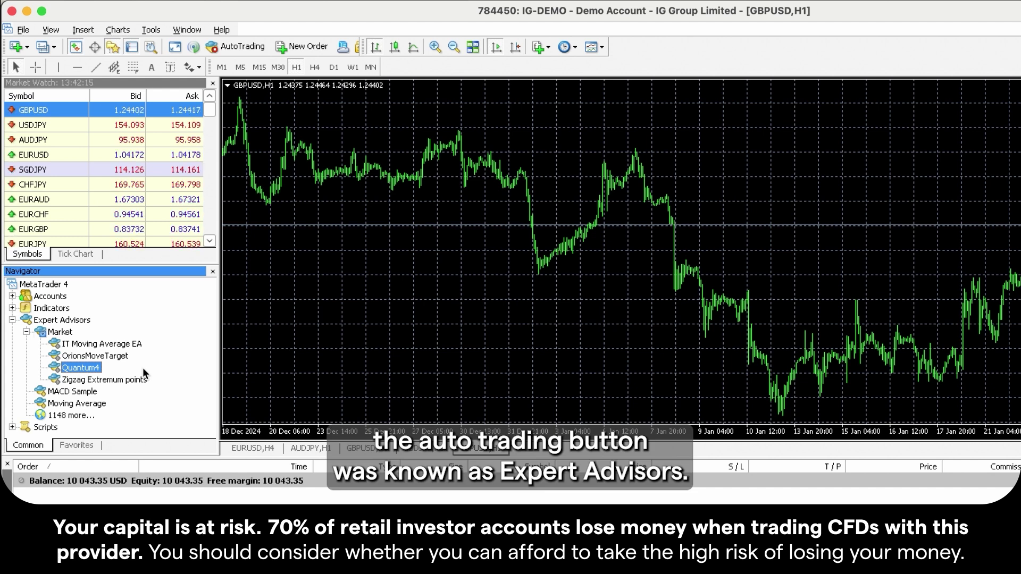
- Open the terminal Options at the Expert Advisors settings
click(151, 30)
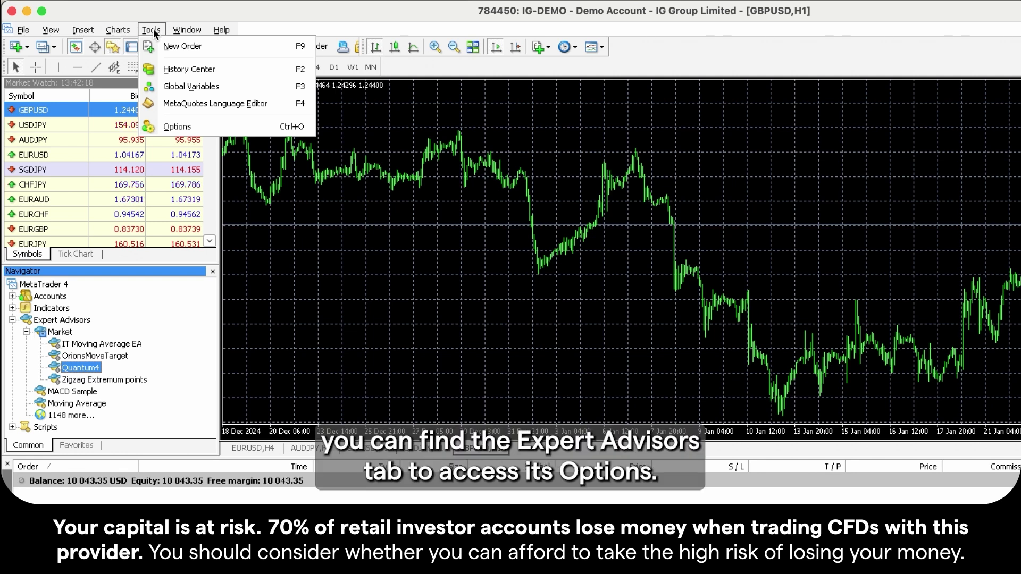
click(206, 129)
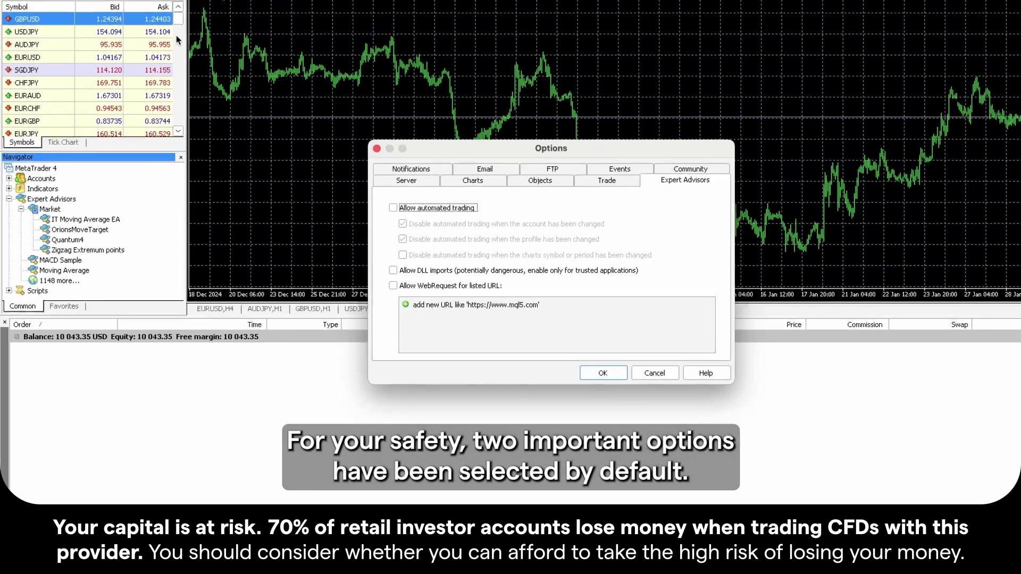
click(711, 181)
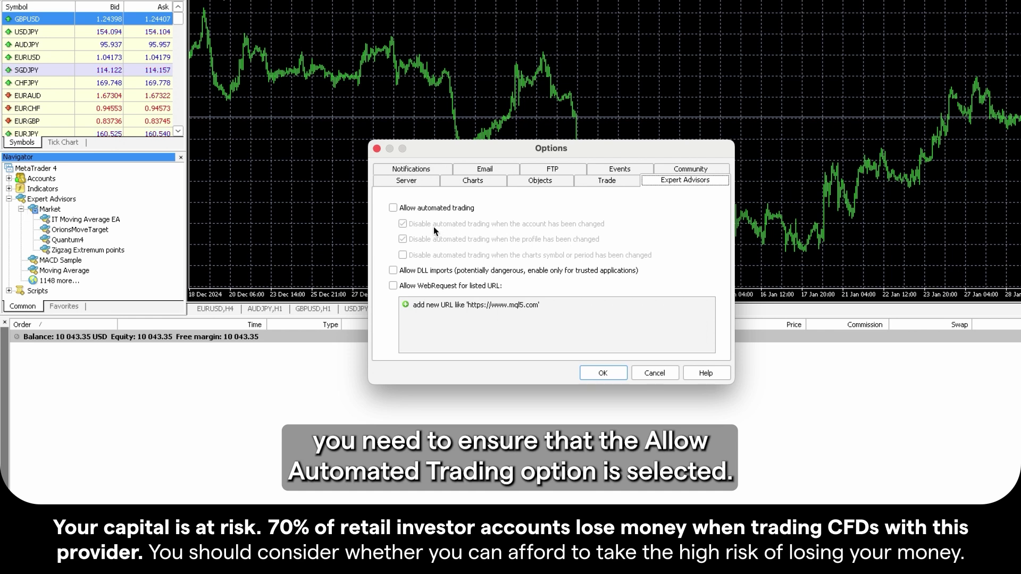
- Leave Allow automated trading unticked, cancel the Options, and switch AutoTrading off on the toolbar
click(393, 208)
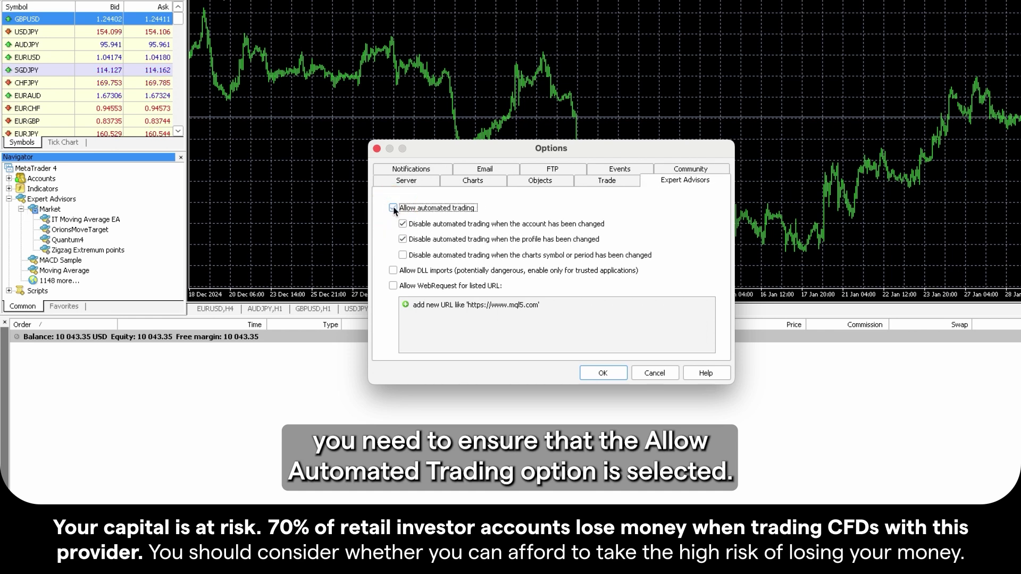
click(393, 208)
click(656, 373)
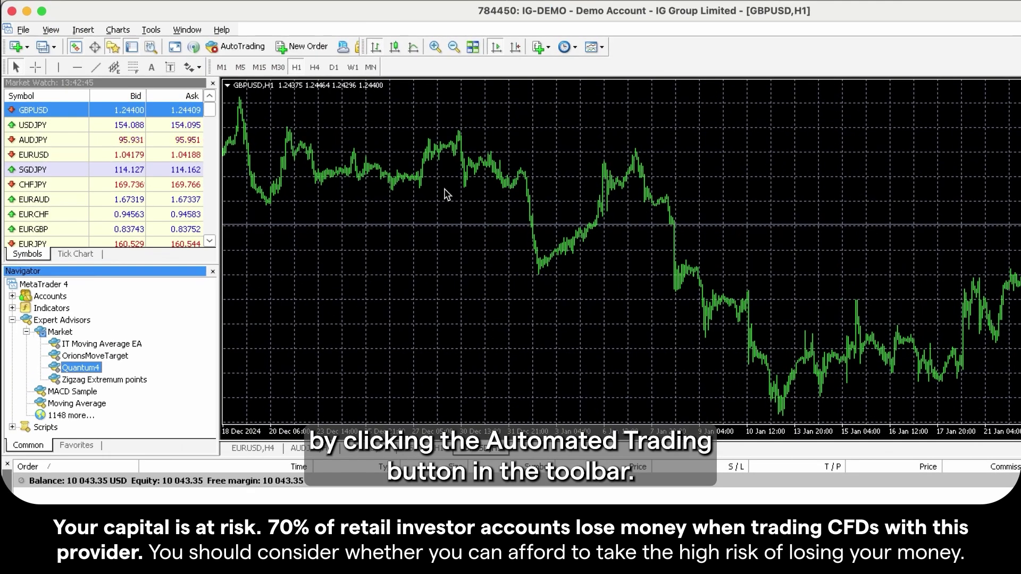
click(242, 48)
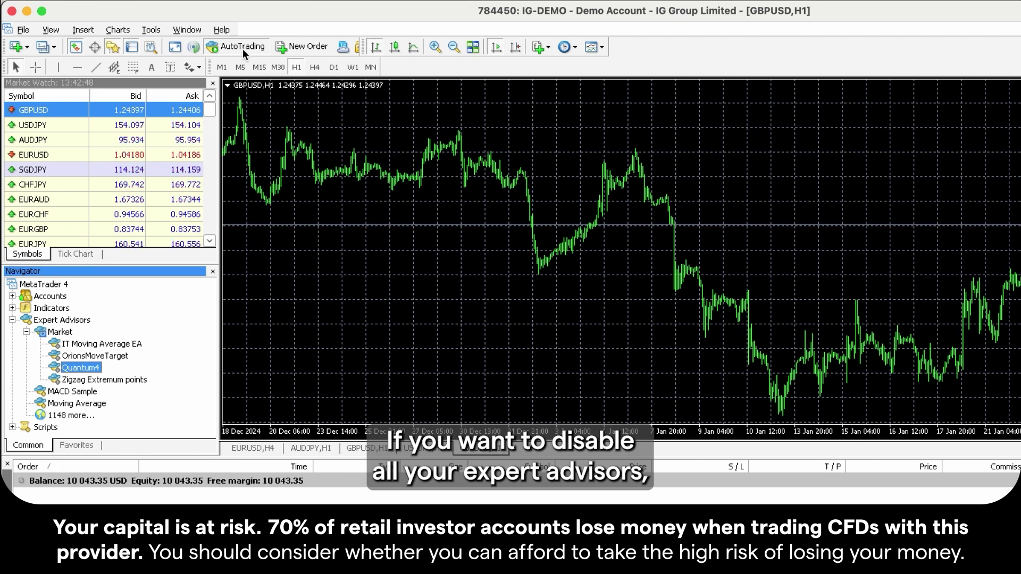
click(243, 48)
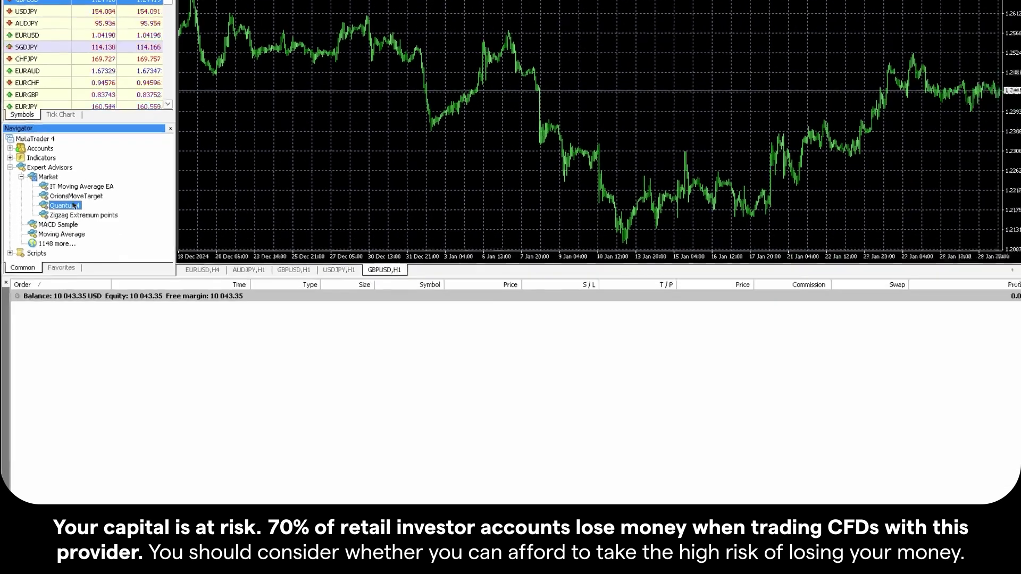
- Open Quantum4's attach settings and keep the position direction at Long & Short
double_click(80, 334)
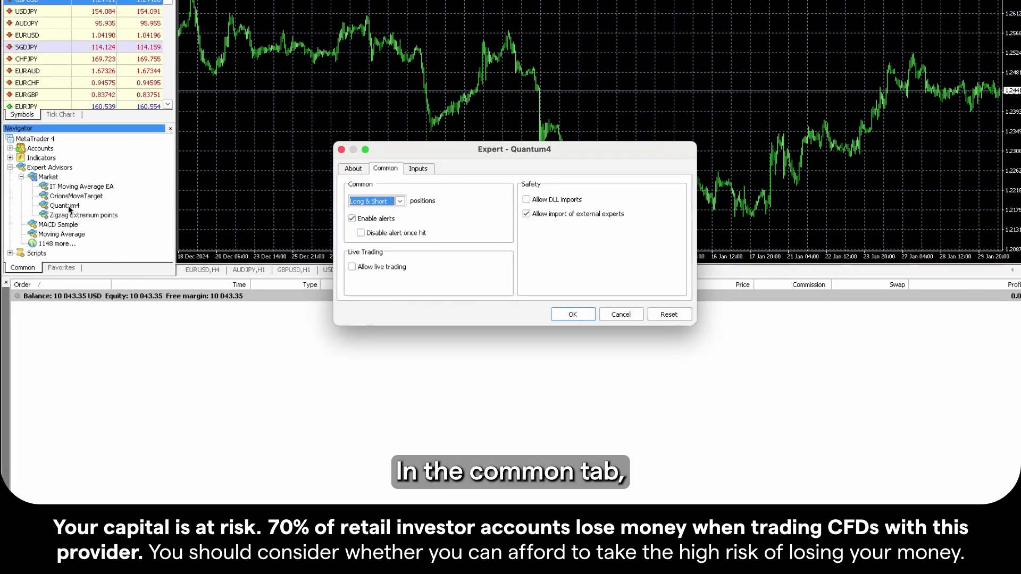
click(388, 169)
click(400, 202)
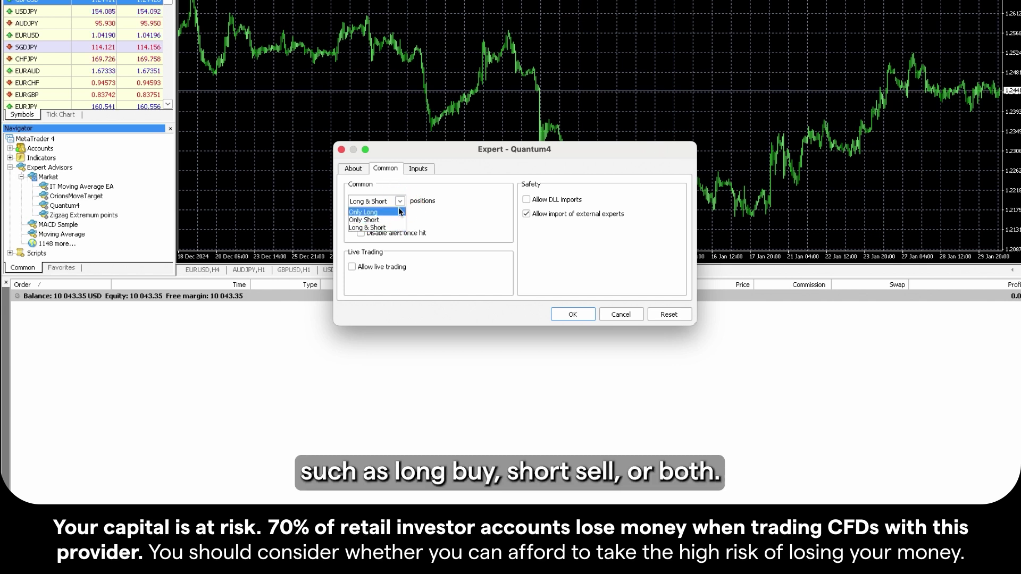
click(402, 205)
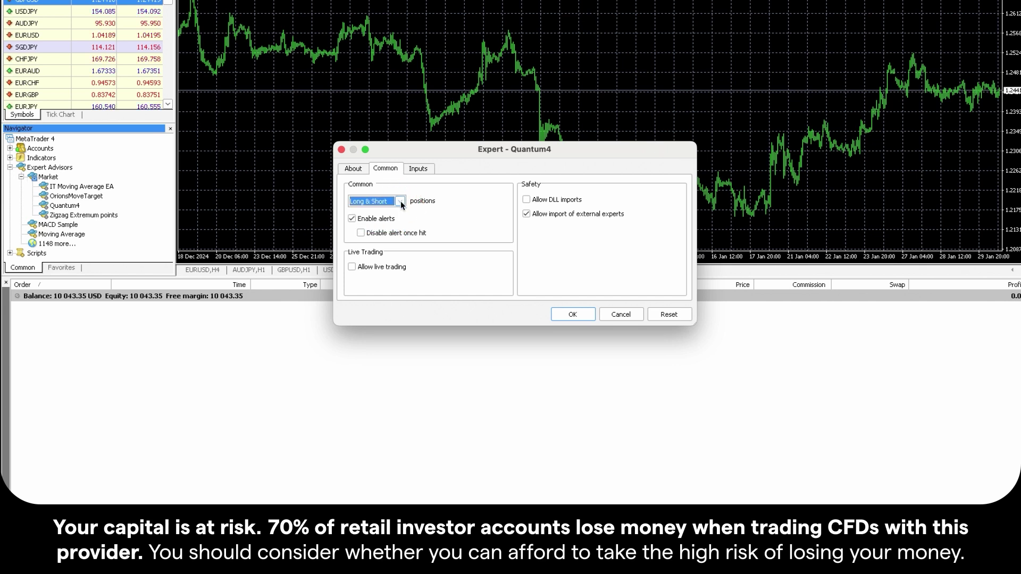
- Allow live trading and DLL imports, then review the inputs such as env_period 17 and env_deviation 0.94
click(352, 267)
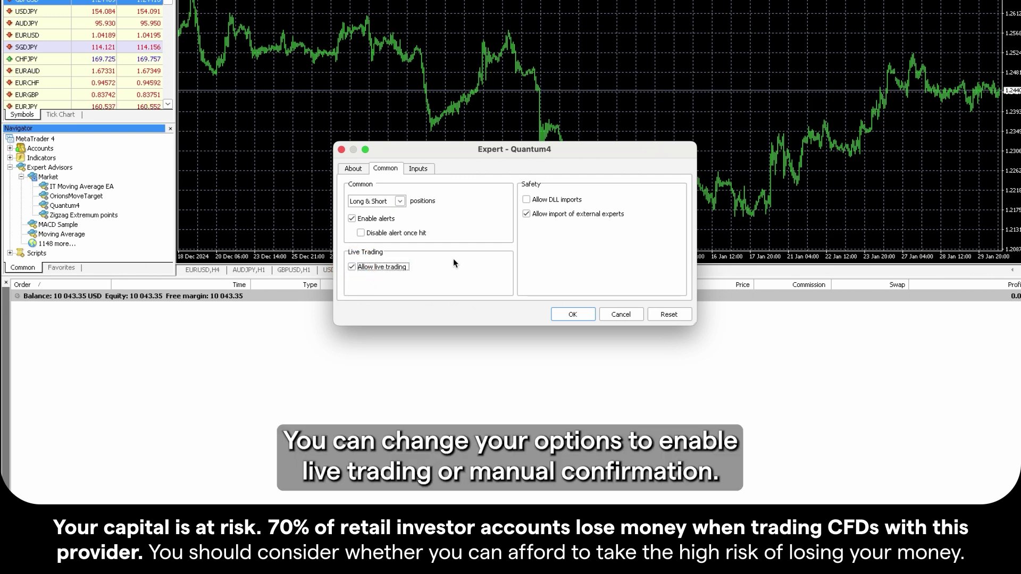
click(528, 200)
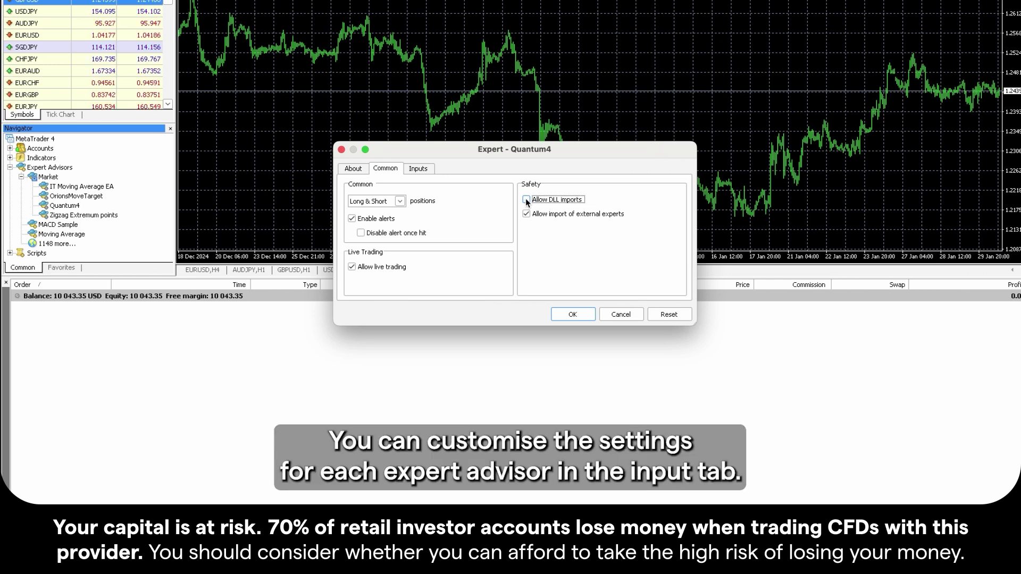
click(417, 169)
drag(613, 202, 614, 234)
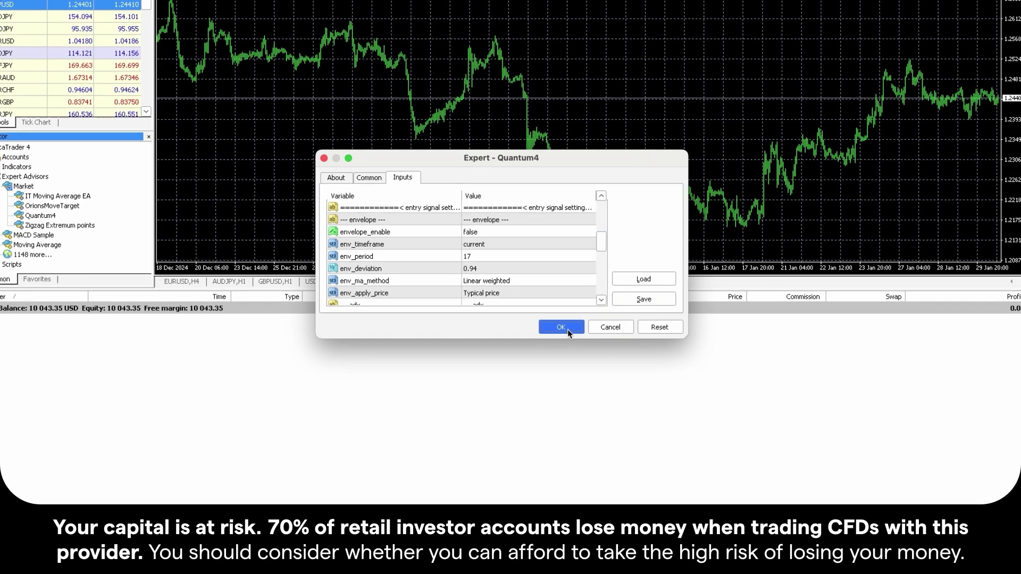
- Attach Quantum4 to GBPUSD,H1, hide the grid with Ctrl+G, and close that chart
click(573, 314)
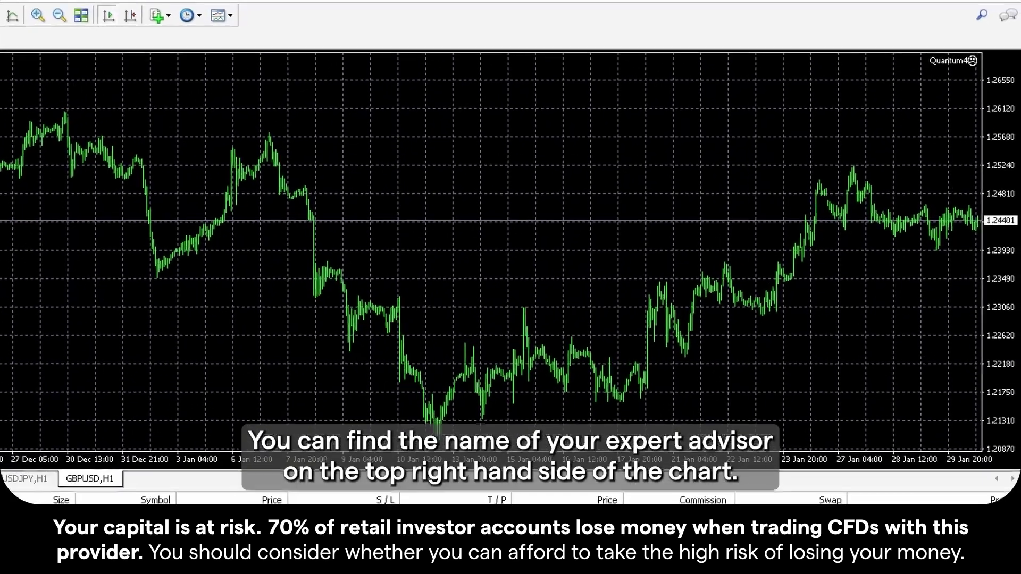
key(ctrl+g)
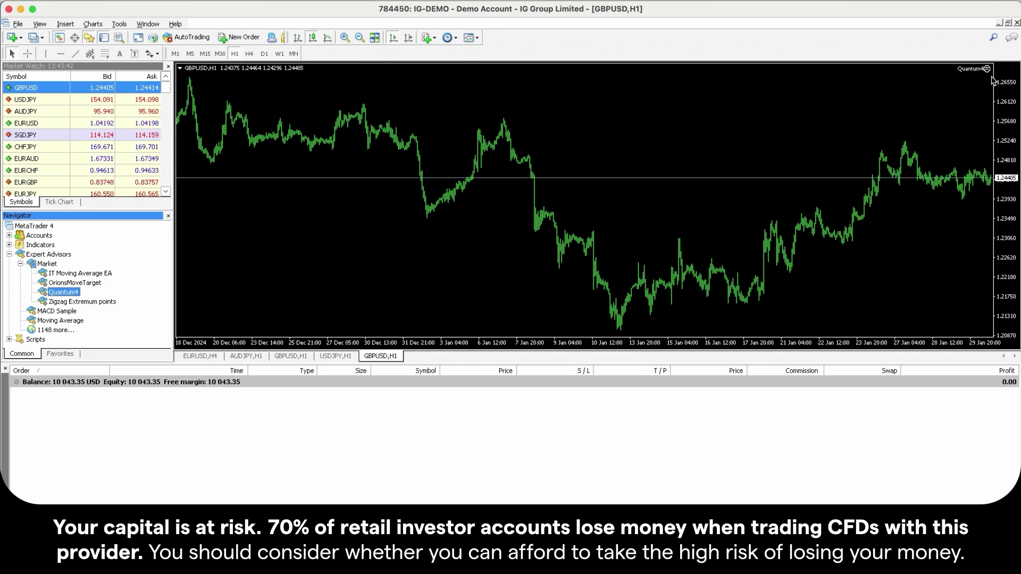
right_click(392, 360)
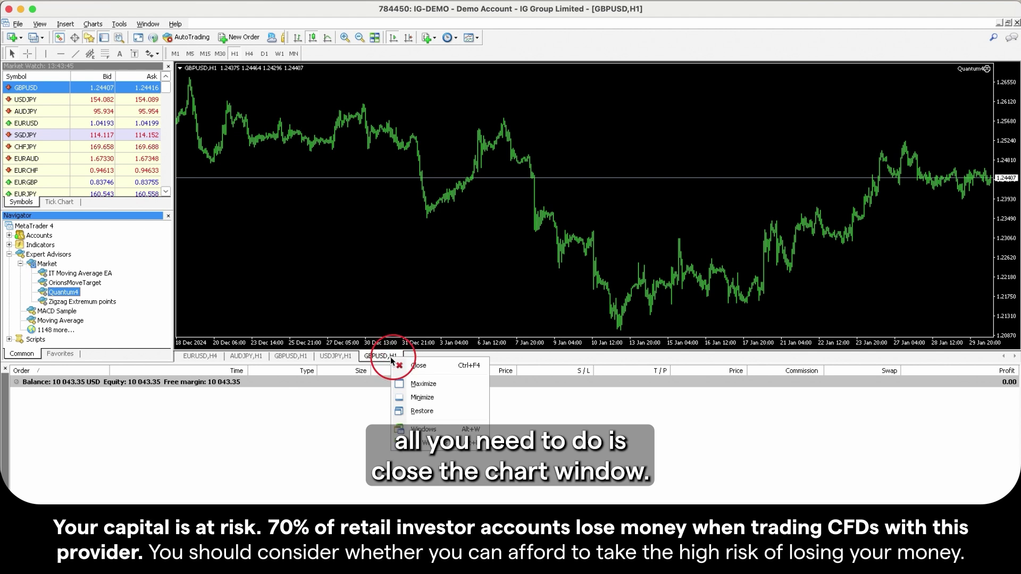
click(435, 366)
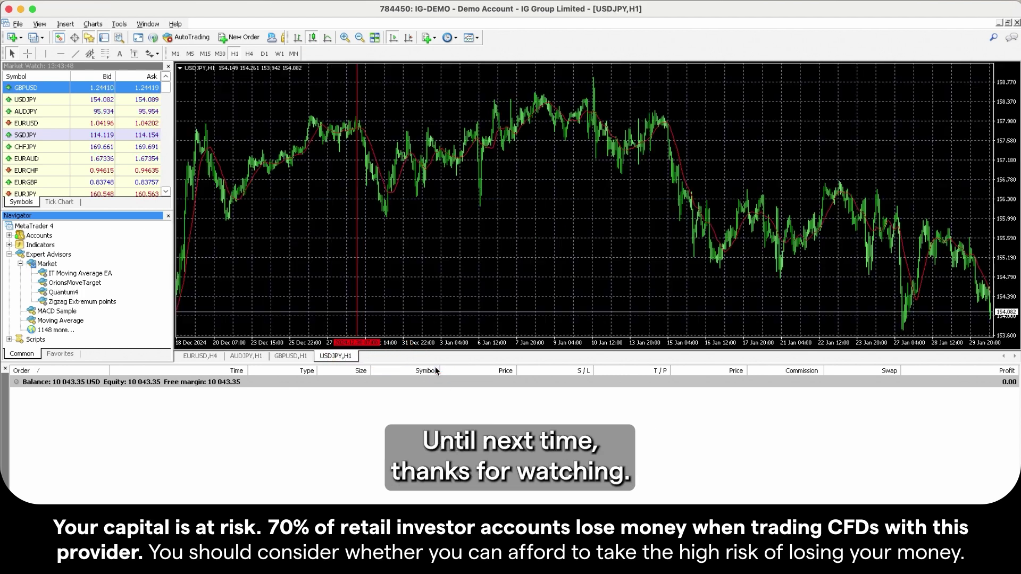